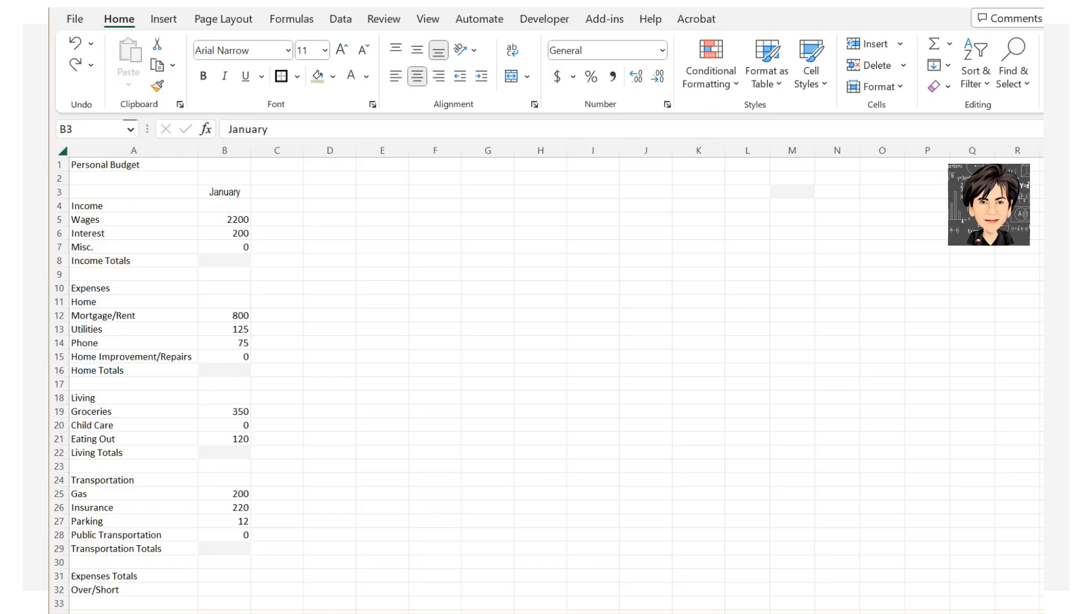
# Fill month headings January to December across row 3 and format B5:M32 as Currency.
pyautogui.click(242, 196)
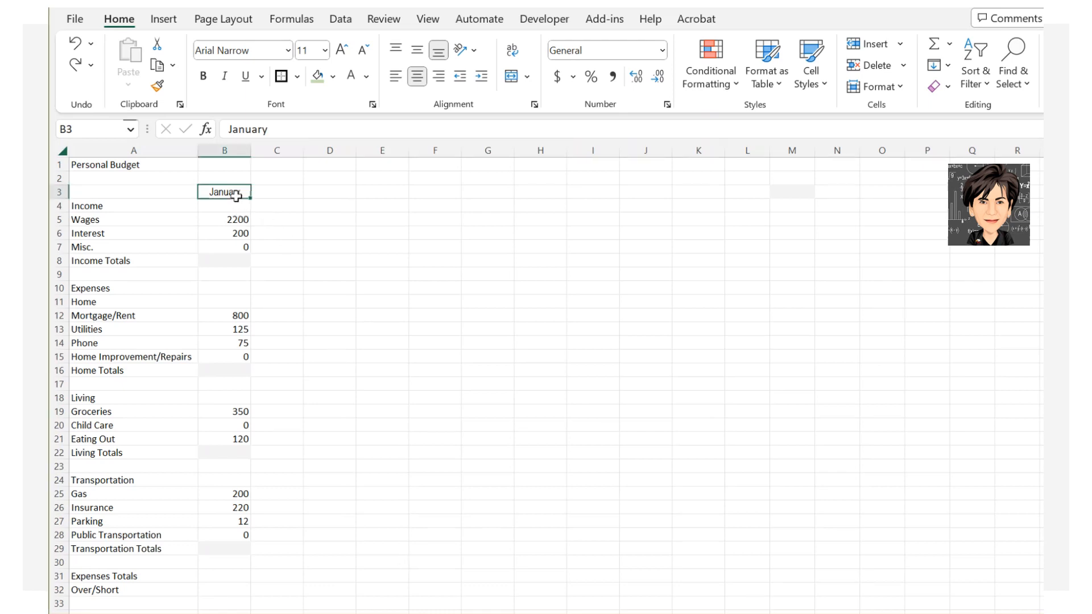
pyautogui.moveTo(250, 201); pyautogui.dragTo(803, 201)
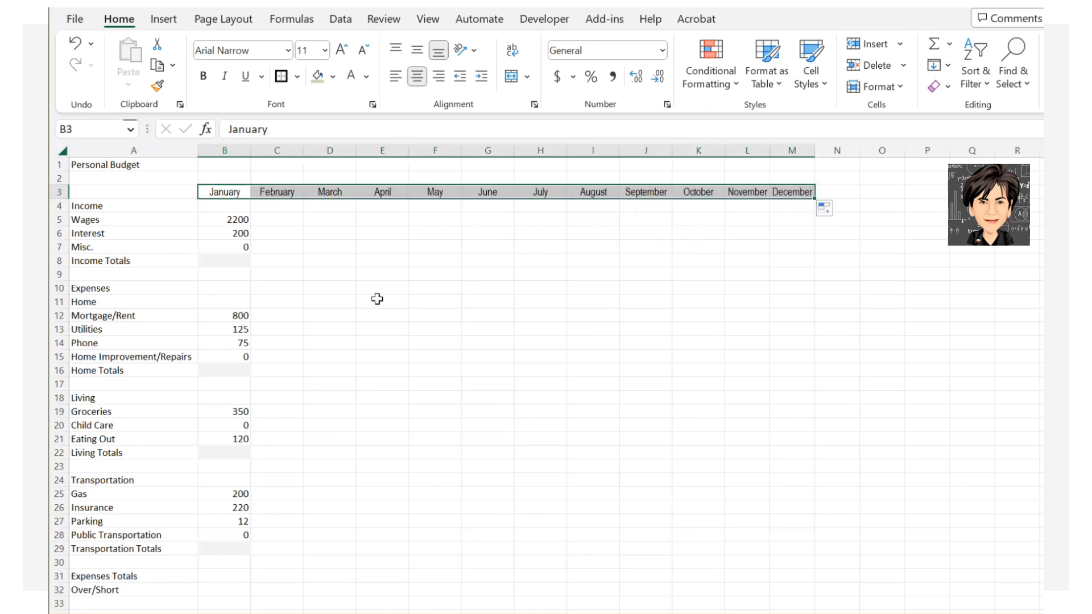
pyautogui.moveTo(241, 219)
pyautogui.mouseDown()
pyautogui.moveTo(288, 295)
pyautogui.moveTo(558, 521)
pyautogui.moveTo(790, 584)
pyautogui.mouseUp()
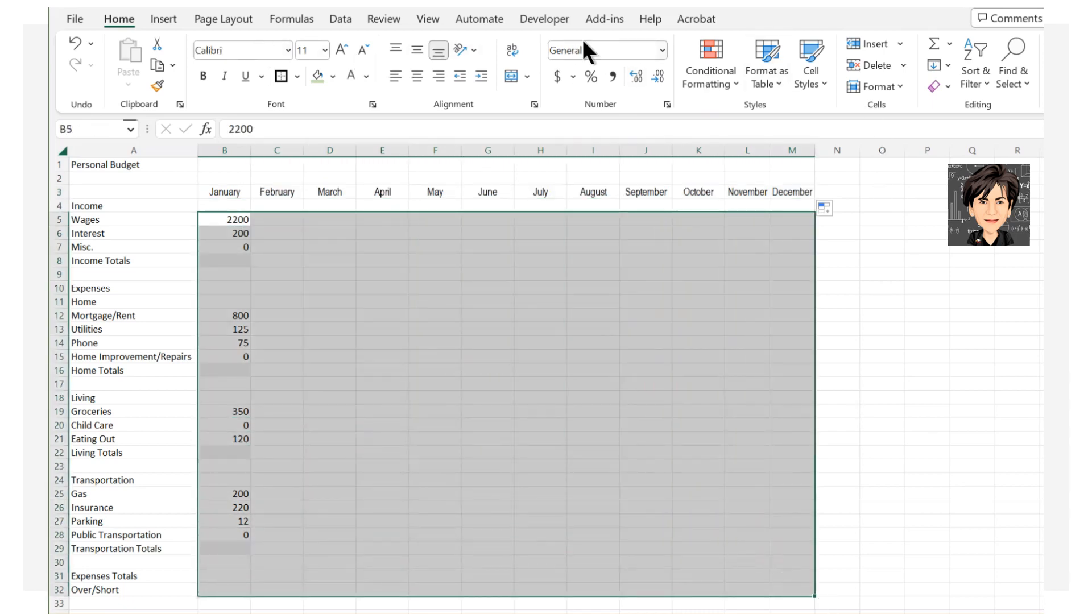
pyautogui.click(663, 50)
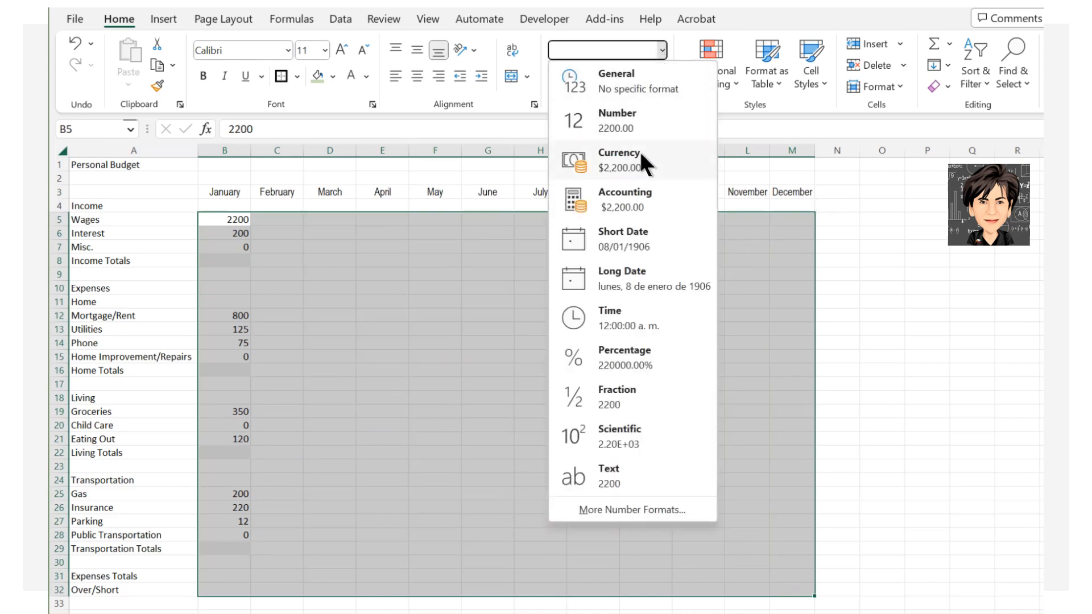
pyautogui.click(578, 156)
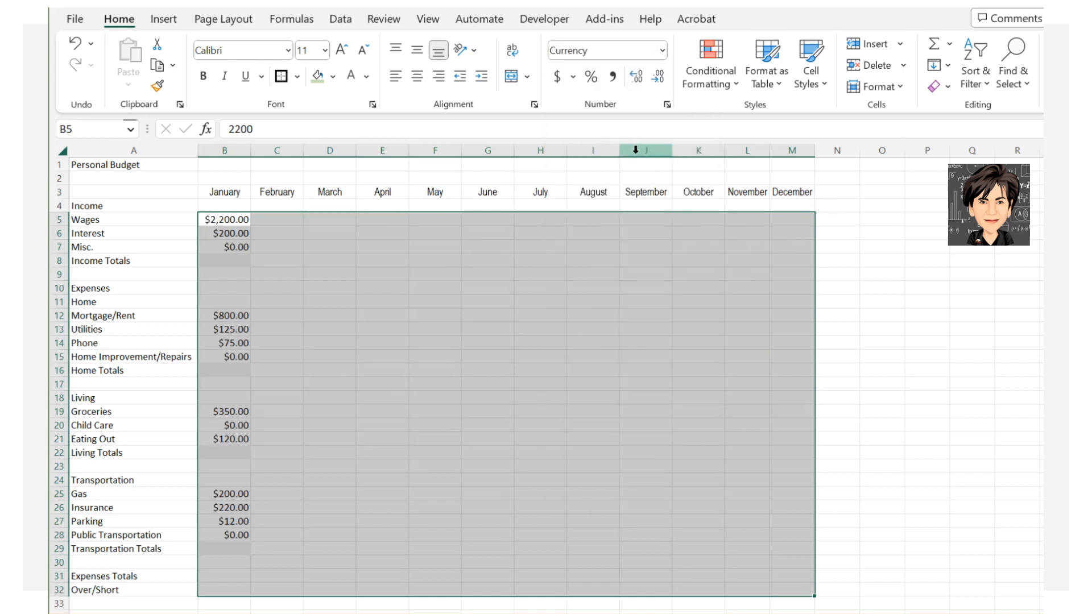
pyautogui.click(223, 261)
# AutoSum January income, home, living and transportation totals in B8, B16, B22 and B29.
pyautogui.click(933, 44)
pyautogui.click(933, 44)
pyautogui.click(225, 370)
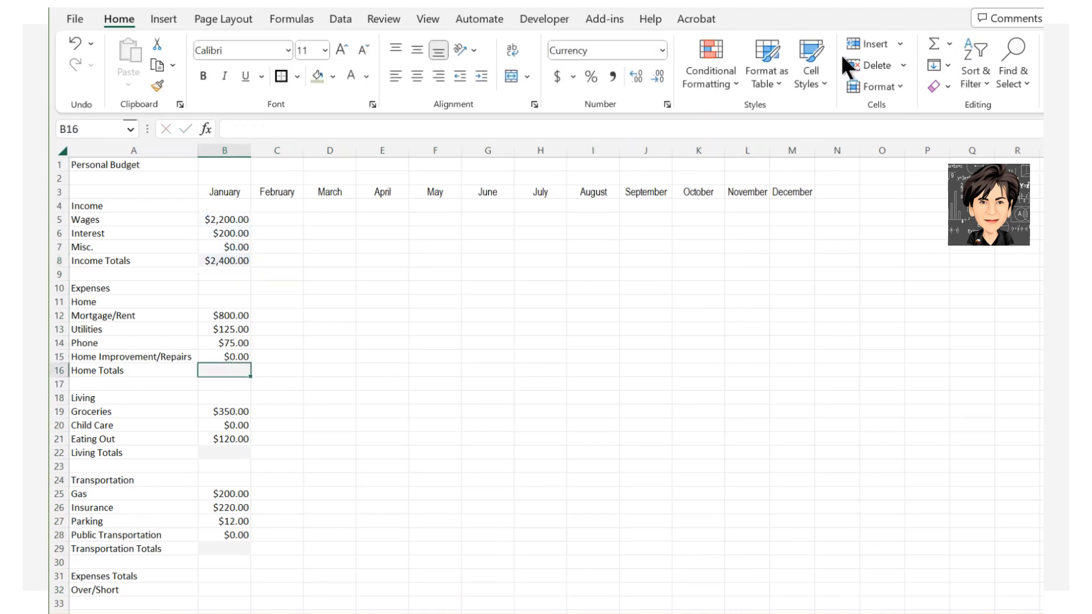
pyautogui.click(933, 44)
pyautogui.click(934, 44)
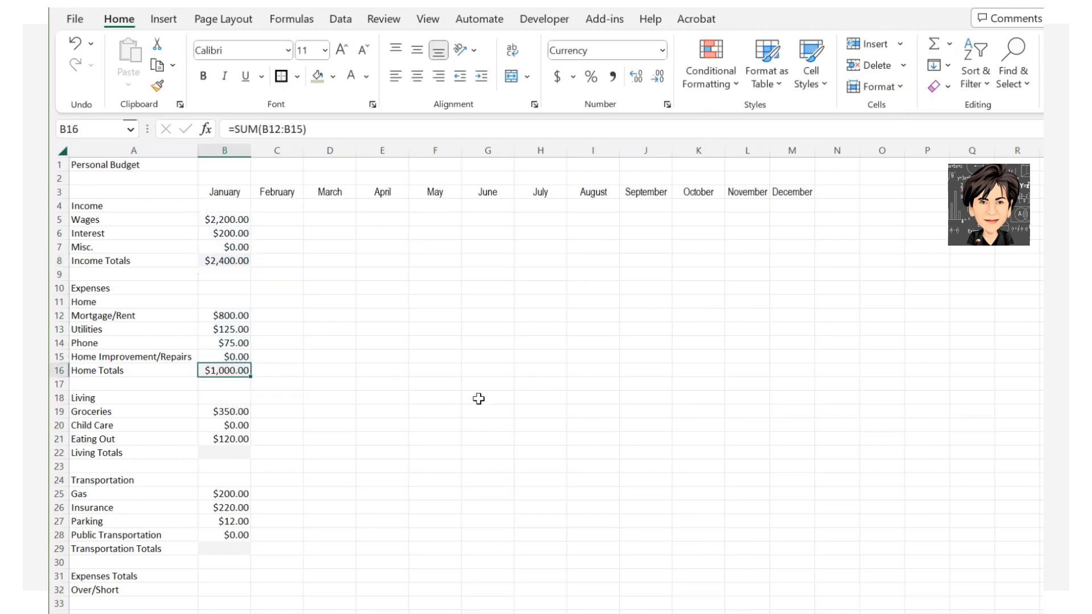
pyautogui.click(228, 452)
pyautogui.click(933, 43)
pyautogui.click(933, 44)
pyautogui.click(232, 549)
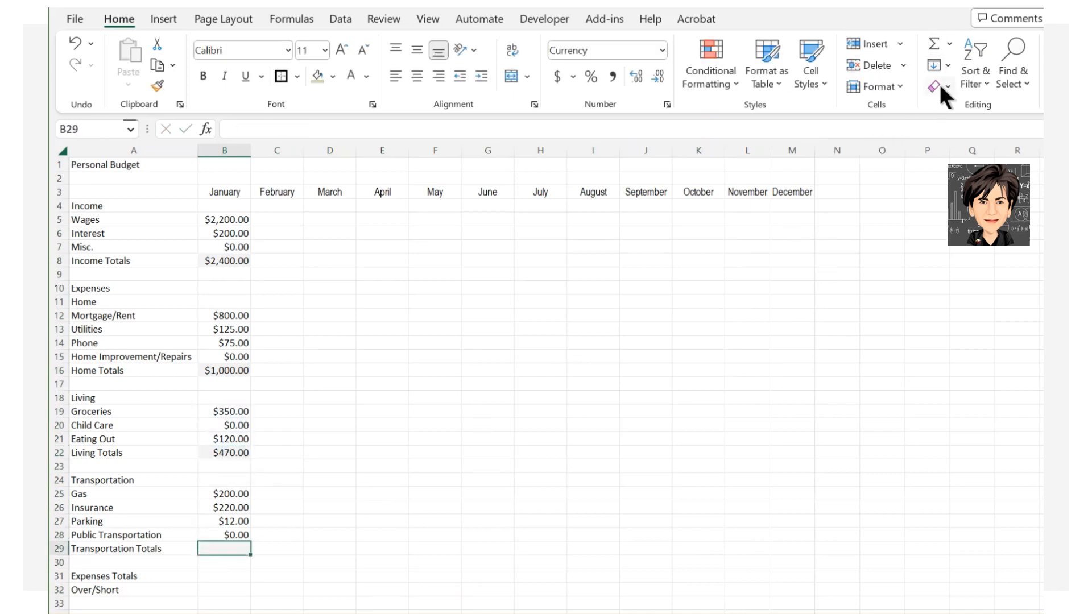
pyautogui.click(934, 44)
pyautogui.click(935, 44)
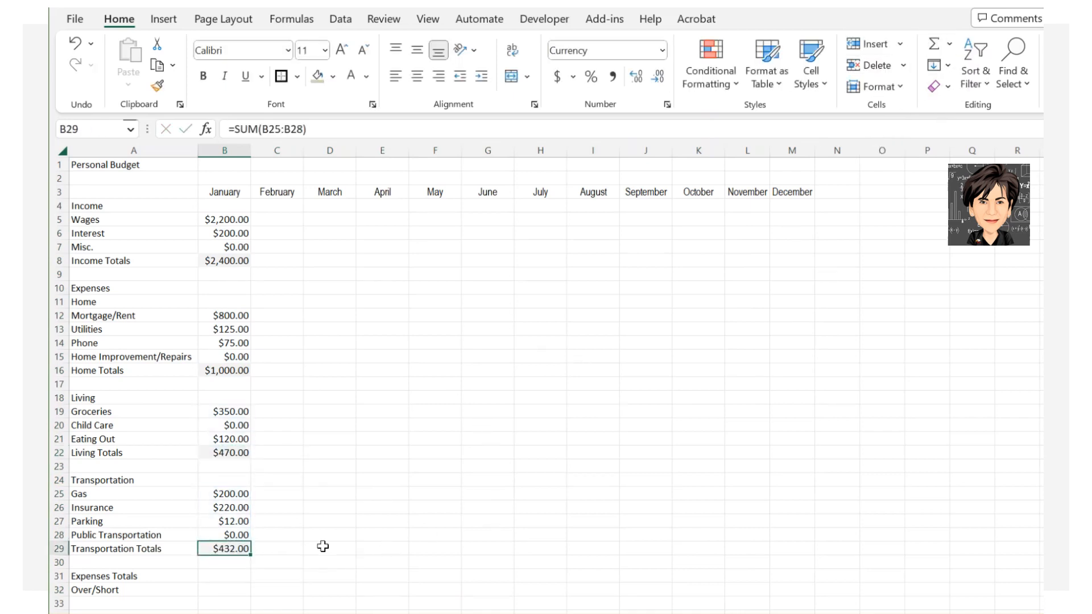
# Enter =B16+B22+B29 in B31 for January Expenses Totals of $1,902.00.
pyautogui.click(231, 579)
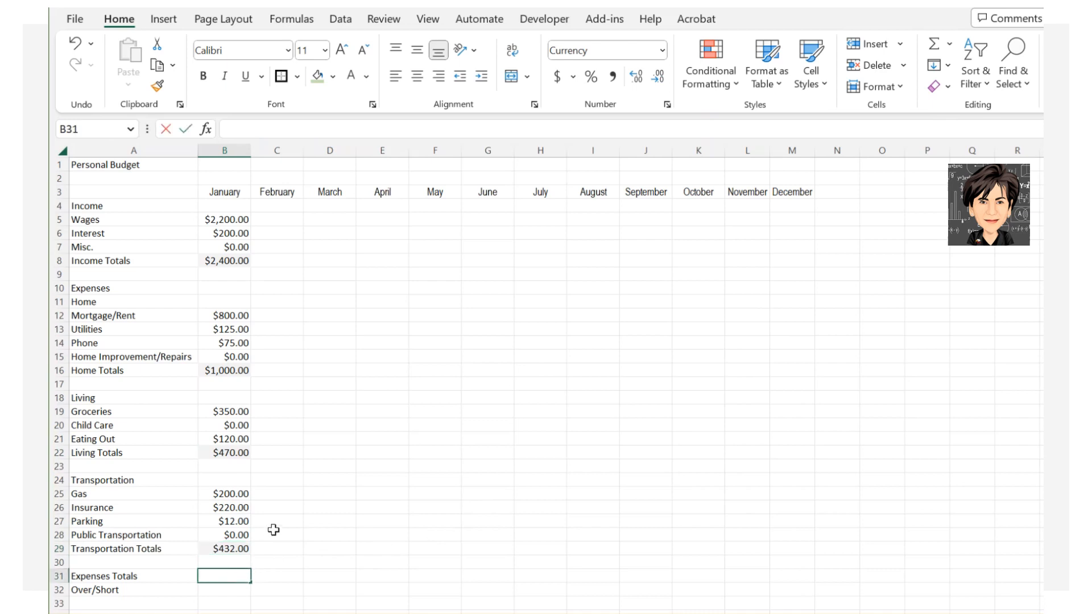
pyautogui.write('=')
pyautogui.click(244, 370)
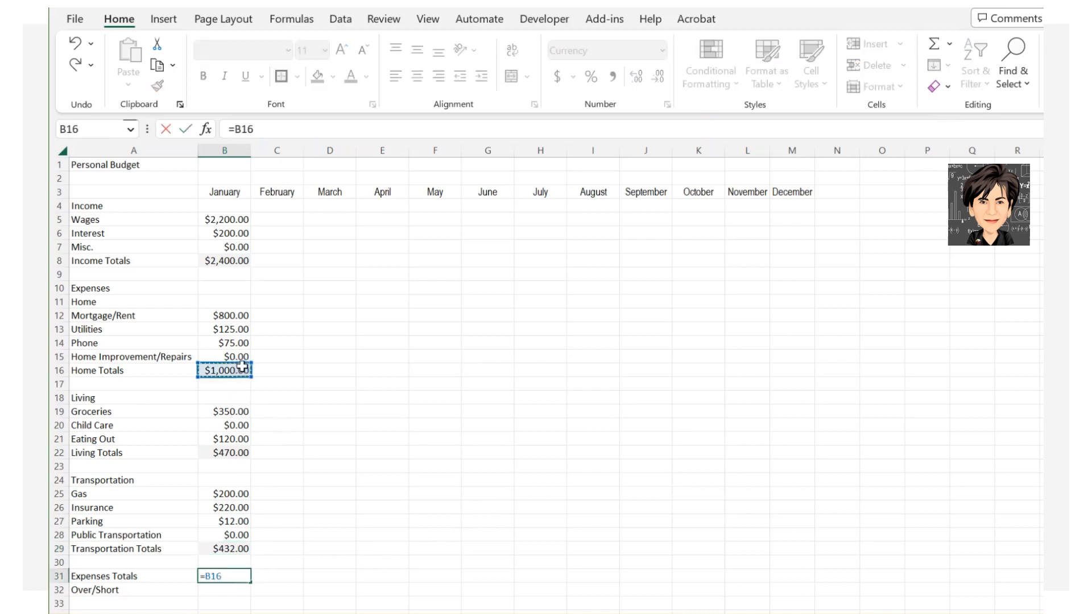
pyautogui.write('+')
pyautogui.click(233, 452)
pyautogui.write('+')
pyautogui.click(230, 547)
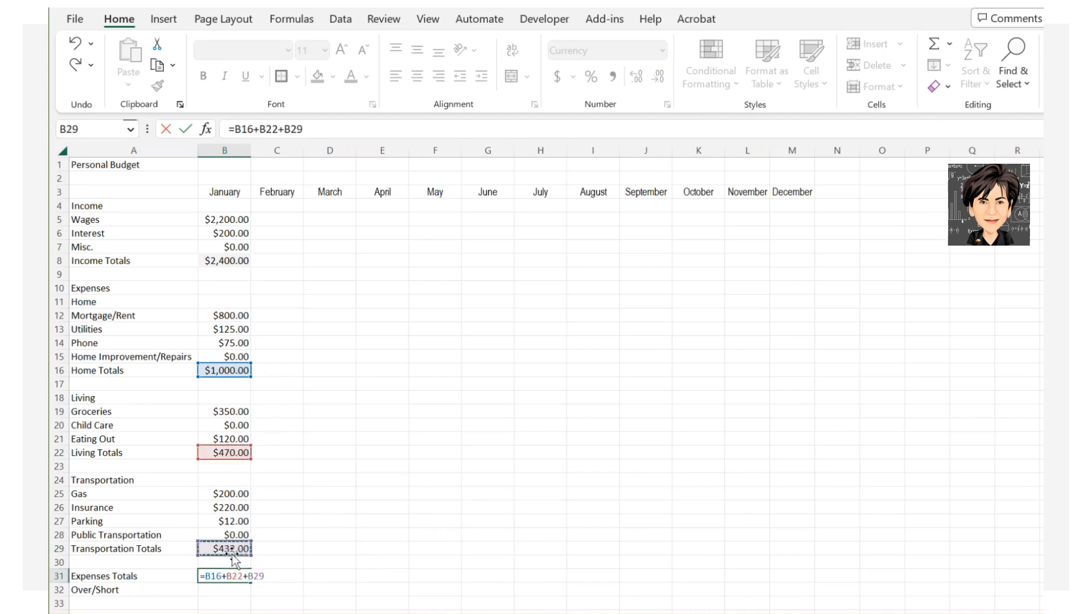
pyautogui.press('Return')
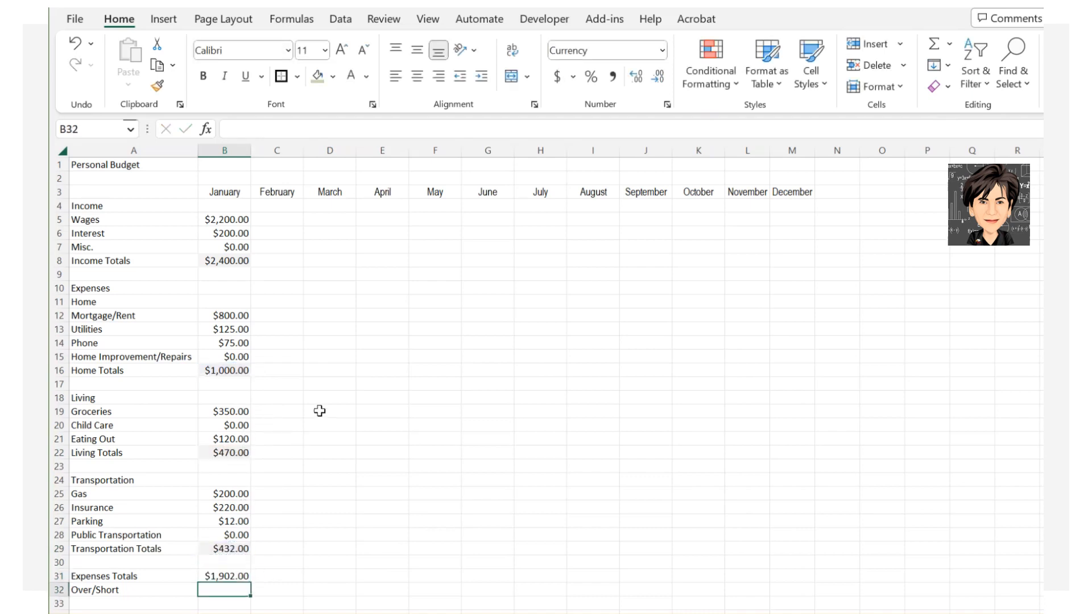
# Enter =B8-B31 in B32 for a January Over/Short of $498.00.
pyautogui.write('=')
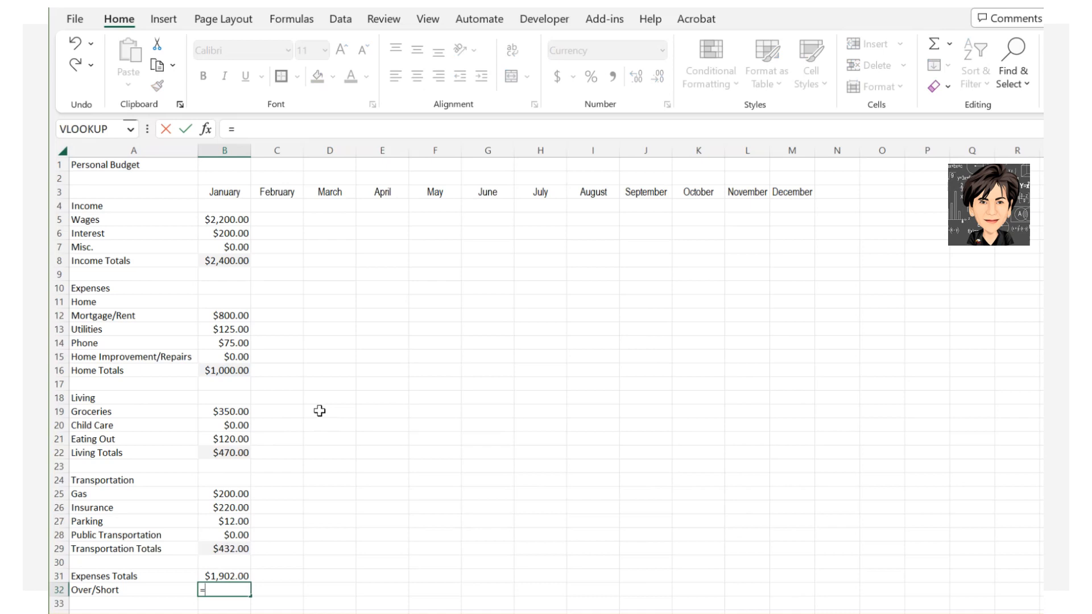
pyautogui.click(235, 259)
pyautogui.write('-')
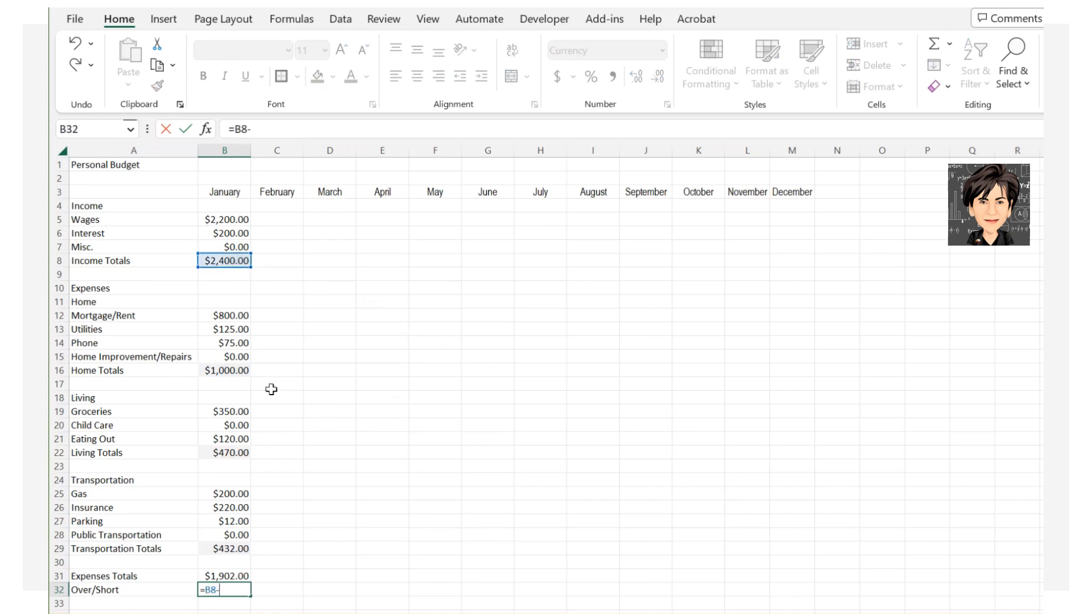
pyautogui.click(222, 576)
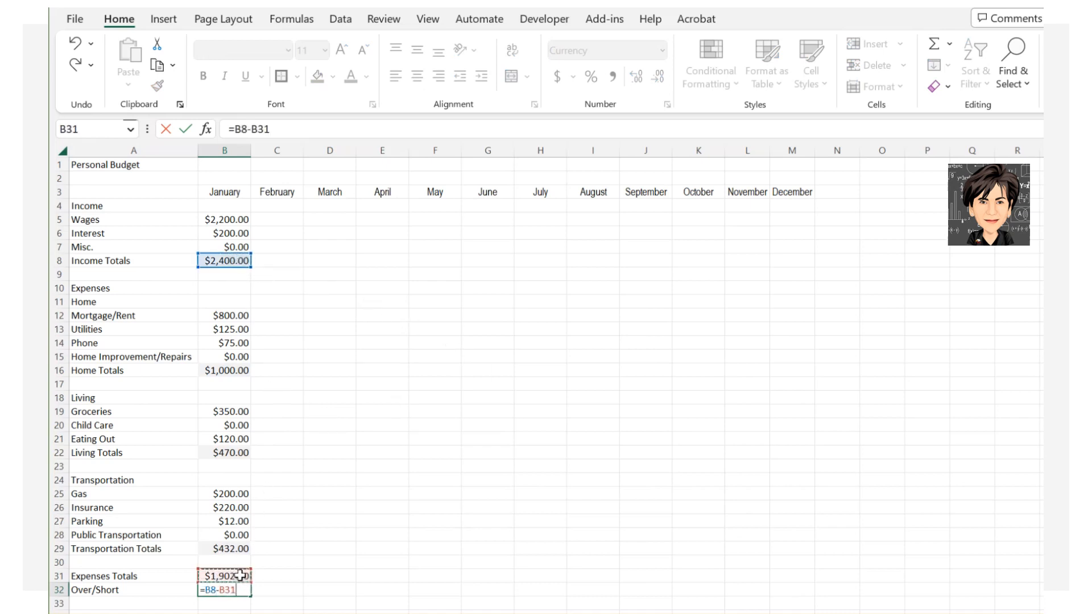
pyautogui.press('Return')
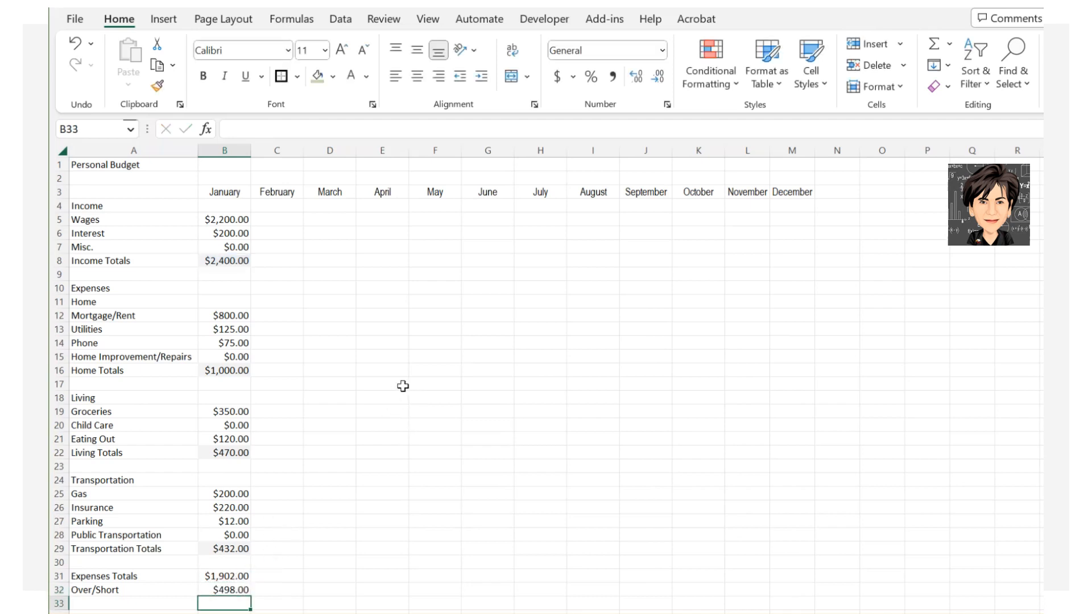
pyautogui.click(239, 259)
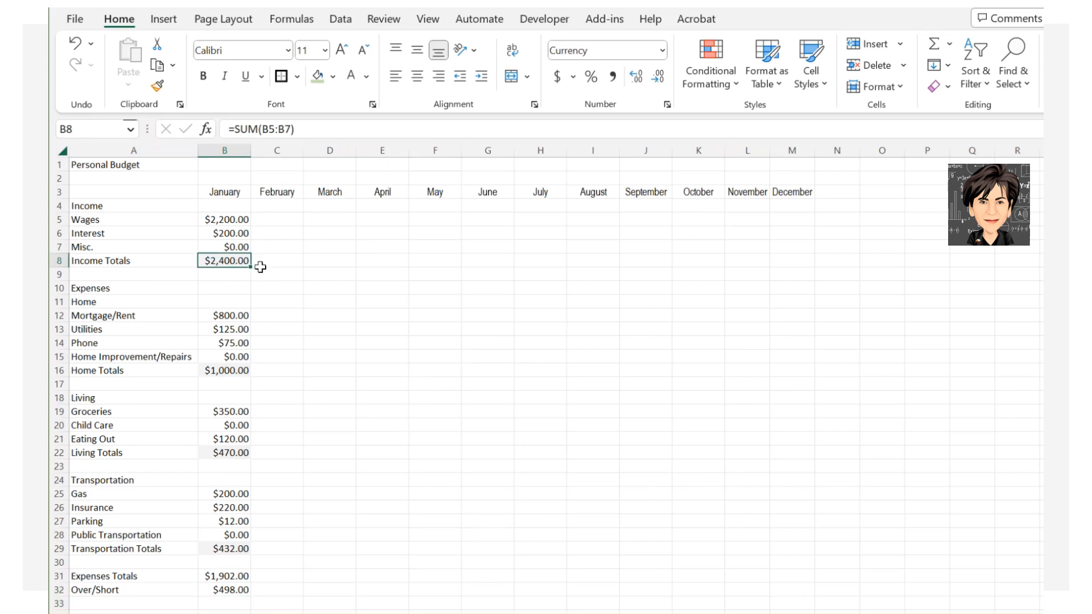
# Copy the Income, Home and Living total formulas across to column M.
pyautogui.moveTo(264, 273); pyautogui.dragTo(808, 275)
pyautogui.click(241, 370)
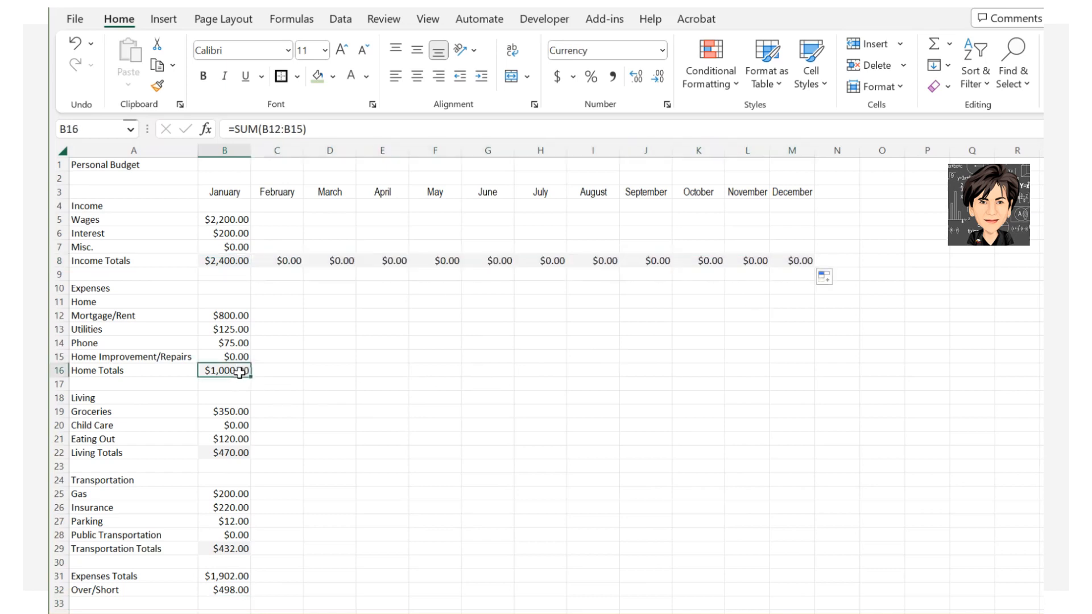
pyautogui.moveTo(257, 376); pyautogui.dragTo(808, 377)
pyautogui.click(242, 453)
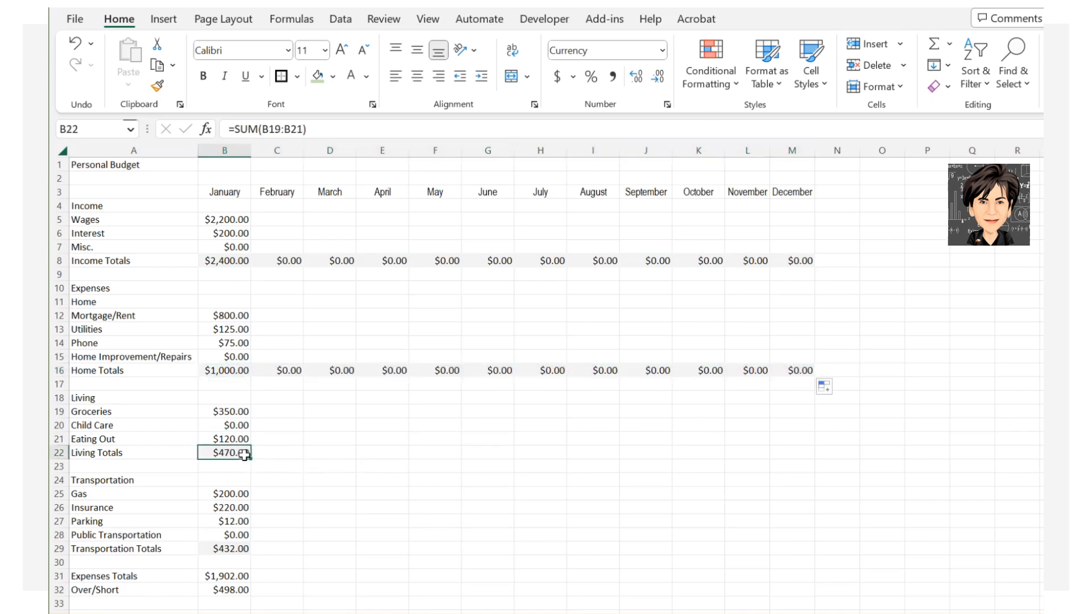
pyautogui.moveTo(252, 459); pyautogui.dragTo(808, 454)
# Copy the Transportation, Expenses Totals and Over/Short formulas across through December.
pyautogui.click(243, 550)
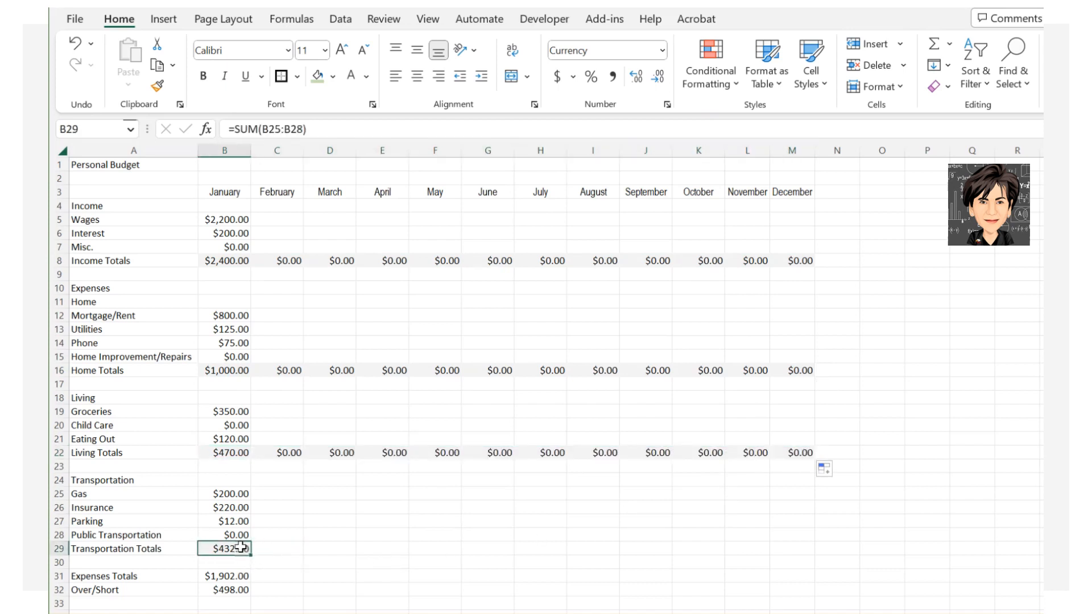
pyautogui.moveTo(255, 556); pyautogui.dragTo(803, 546)
pyautogui.moveTo(236, 576); pyautogui.dragTo(802, 586)
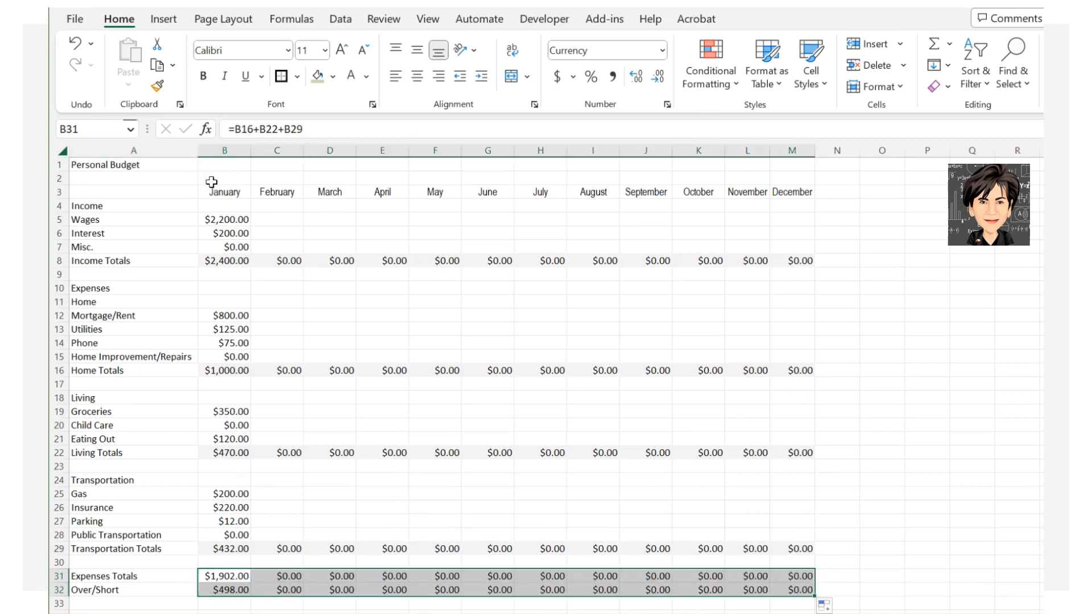
pyautogui.moveTo(223, 191); pyautogui.dragTo(787, 192)
# Shade the month headers light green and fill the title row dark green with white text.
pyautogui.click(317, 76)
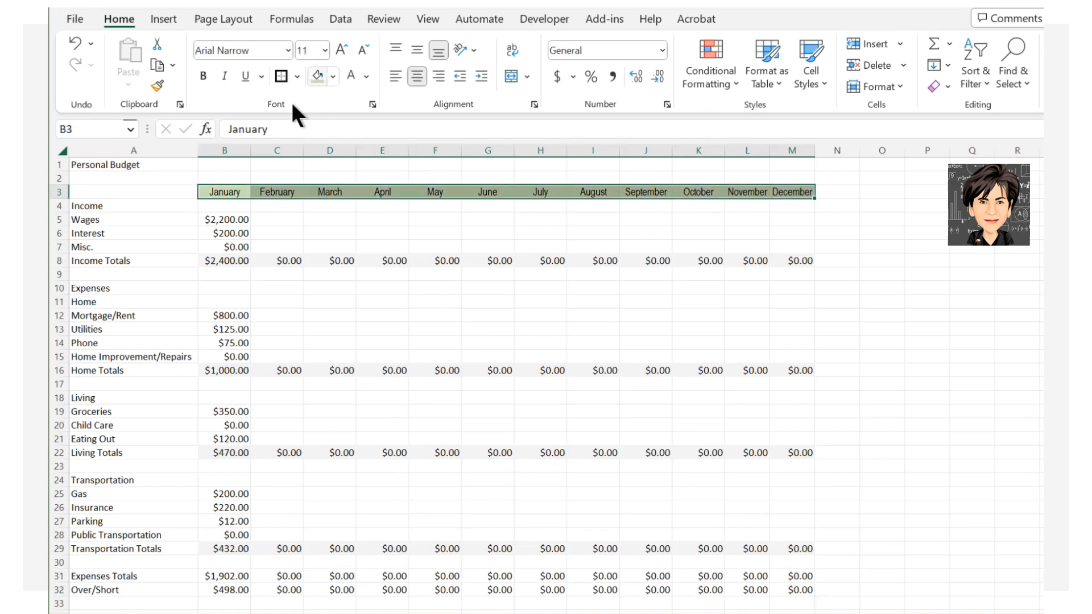
pyautogui.moveTo(86, 168); pyautogui.dragTo(783, 160)
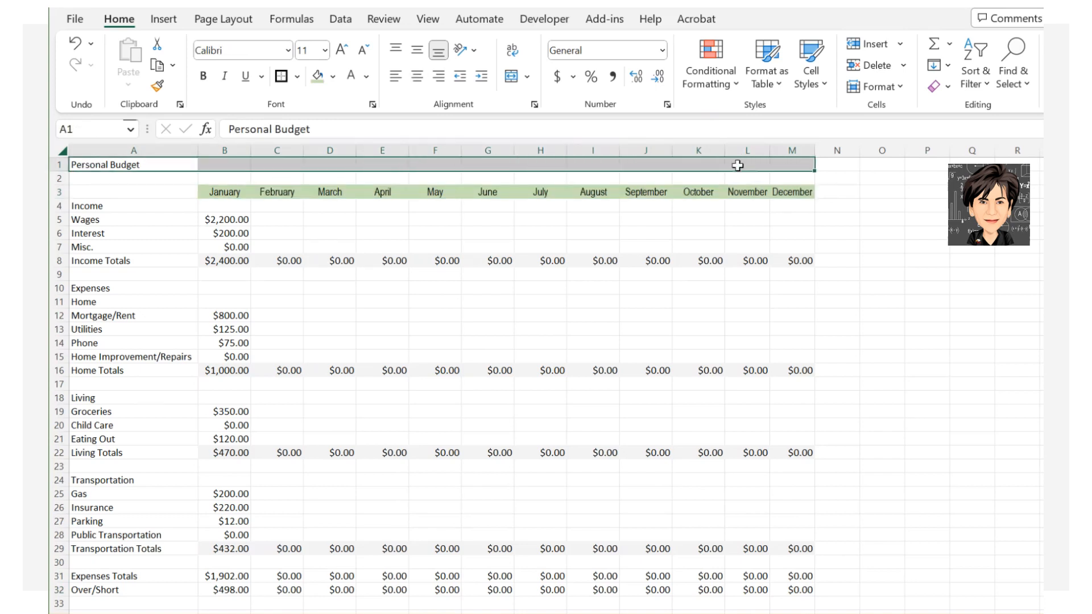
pyautogui.click(333, 75)
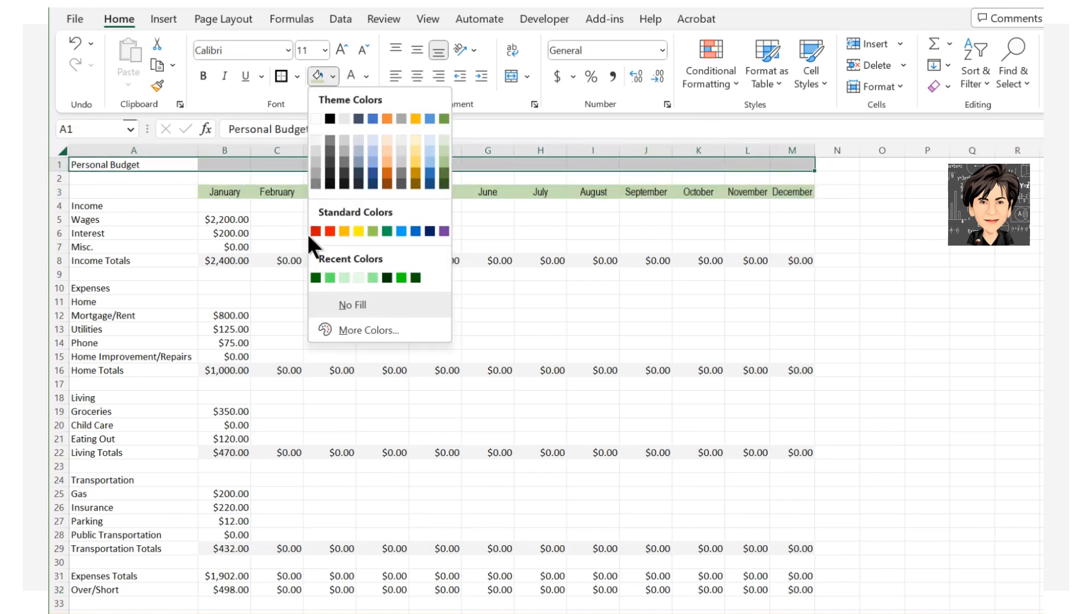
pyautogui.click(316, 277)
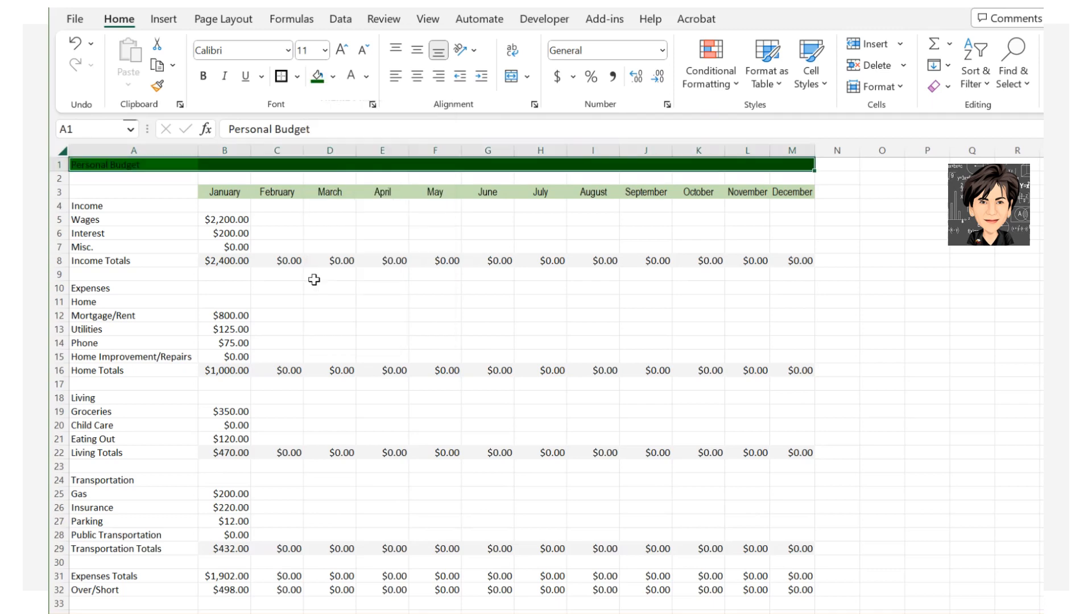
pyautogui.click(351, 77)
# Copy the title row formatting onto the Income and Expenses rows with Format Painter.
pyautogui.click(157, 85)
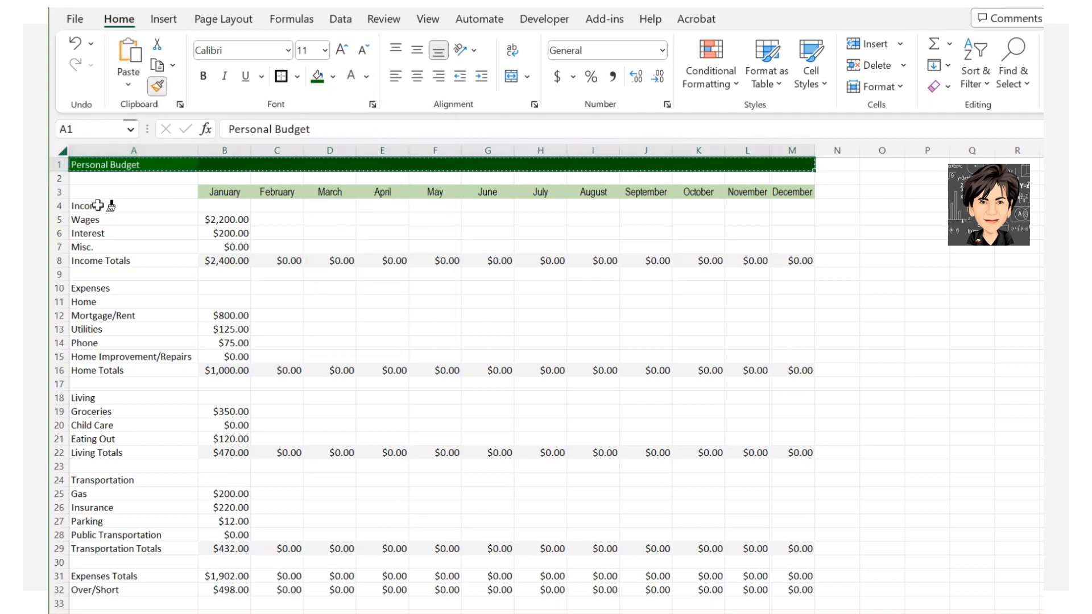
pyautogui.moveTo(98, 205); pyautogui.dragTo(776, 205)
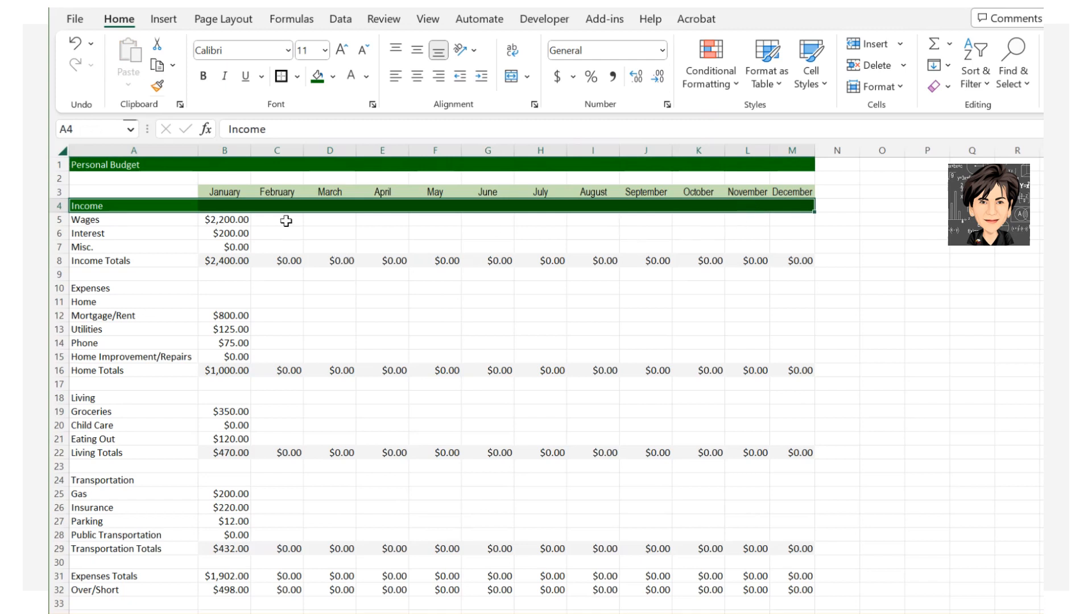
pyautogui.click(157, 87)
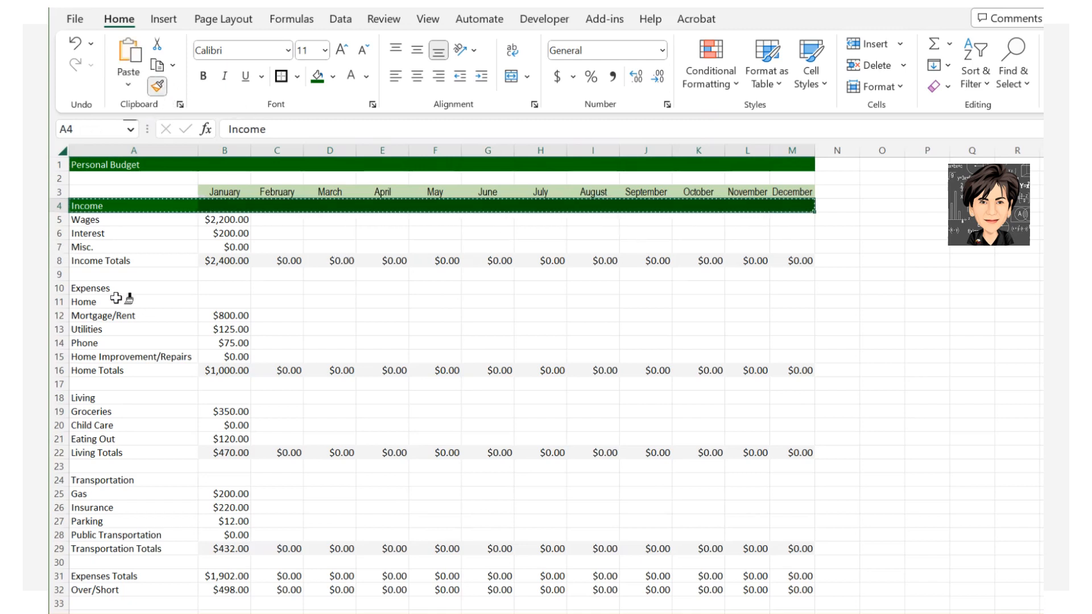
pyautogui.moveTo(108, 290)
pyautogui.mouseDown()
pyautogui.moveTo(565, 275)
pyautogui.moveTo(792, 283)
pyautogui.mouseUp()
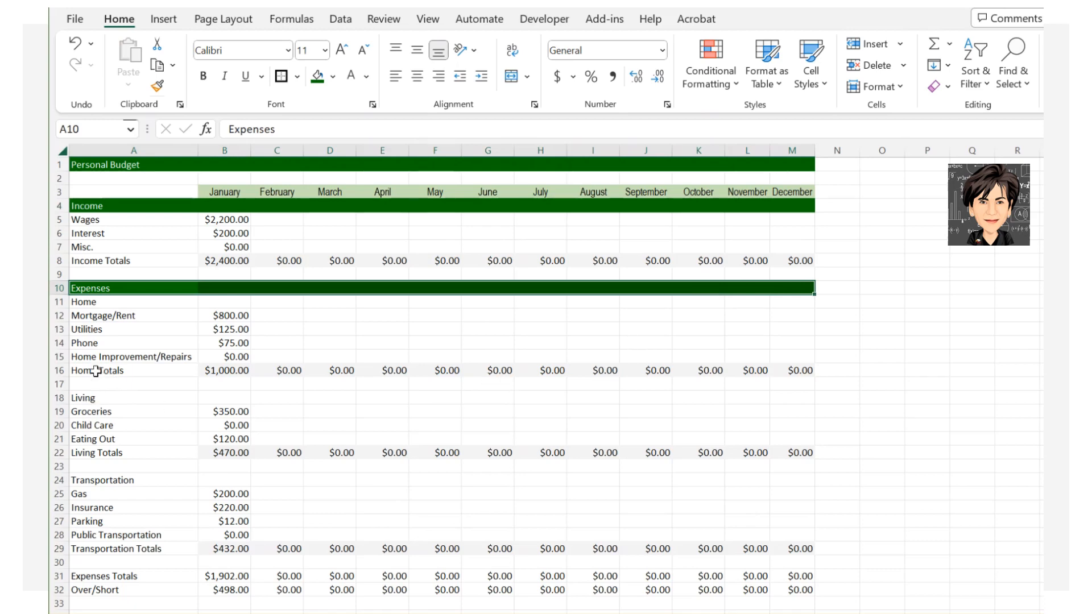
# Fill the Income, Home, Living and Transportation Totals rows green.
pyautogui.moveTo(105, 262); pyautogui.dragTo(799, 261)
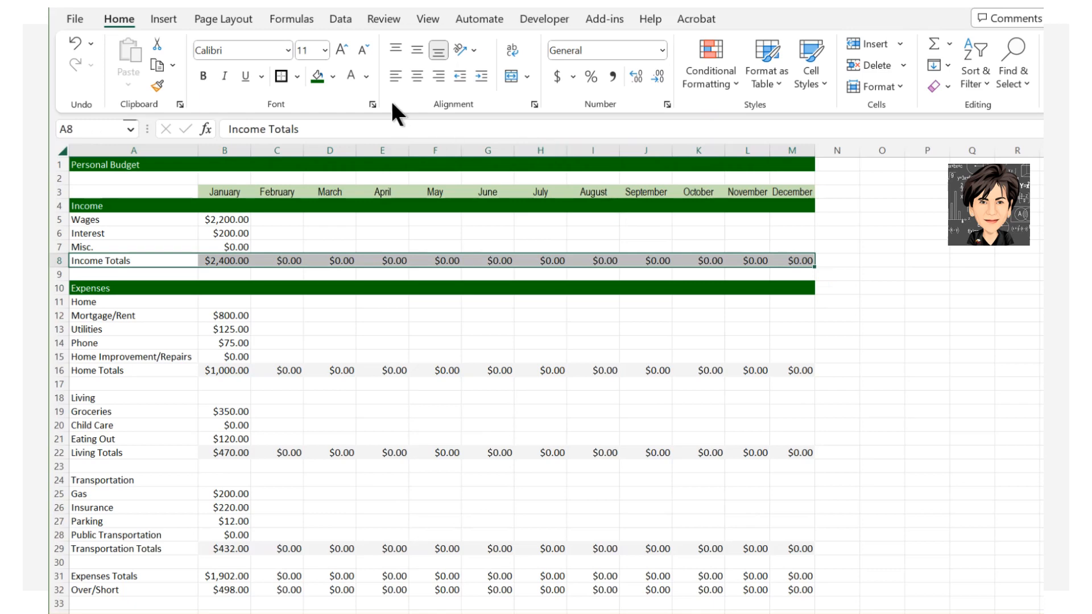
pyautogui.click(333, 77)
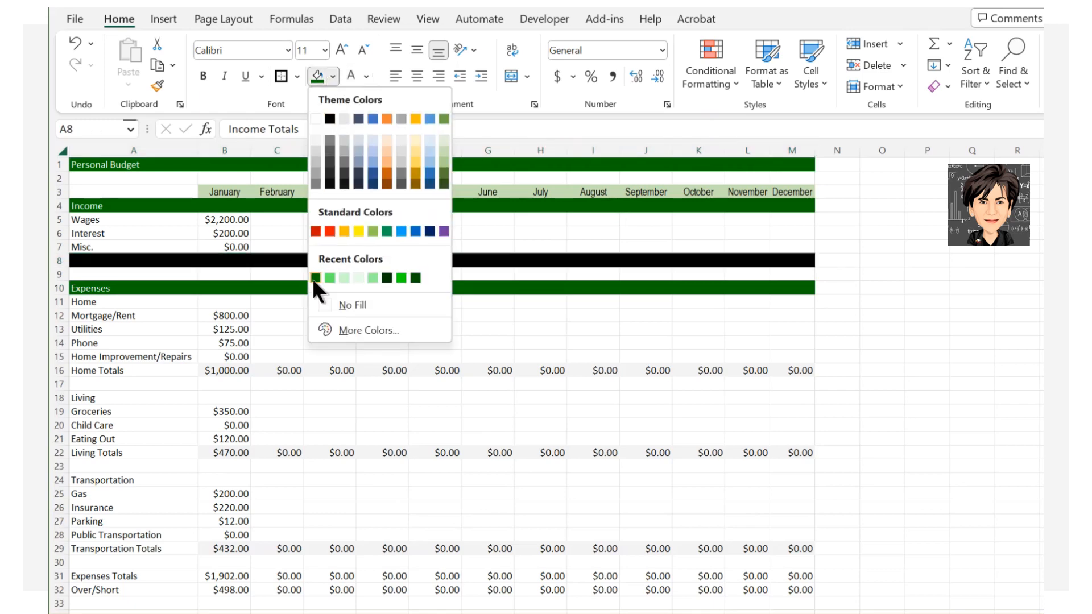
pyautogui.click(330, 278)
pyautogui.moveTo(174, 370); pyautogui.dragTo(800, 371)
pyautogui.click(316, 75)
pyautogui.moveTo(120, 455); pyautogui.dragTo(802, 453)
pyautogui.click(321, 82)
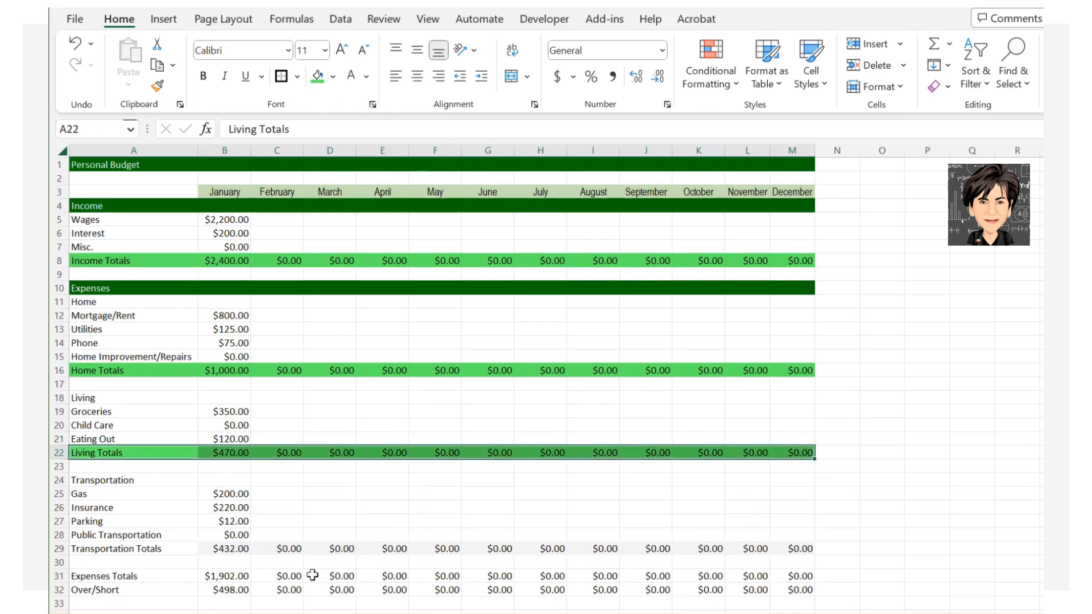
pyautogui.click(146, 551)
pyautogui.moveTo(145, 551); pyautogui.dragTo(802, 554)
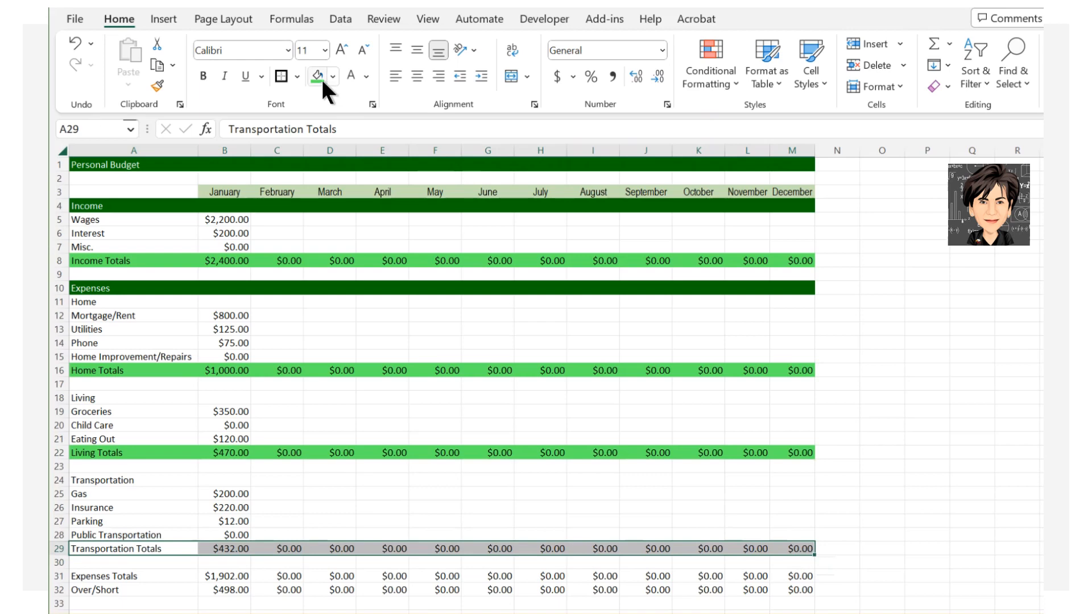
pyautogui.click(321, 77)
# Fill the Expenses Totals row green and the Over/Short row a lighter green.
pyautogui.click(96, 577)
pyautogui.moveTo(203, 575); pyautogui.dragTo(791, 574)
pyautogui.click(322, 77)
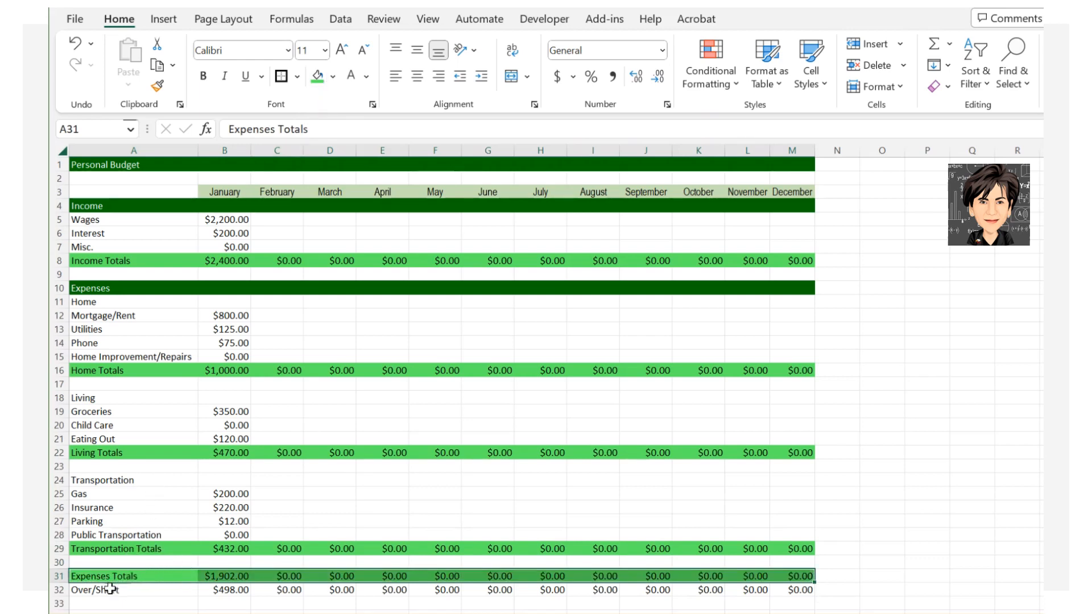
pyautogui.moveTo(102, 592); pyautogui.dragTo(790, 590)
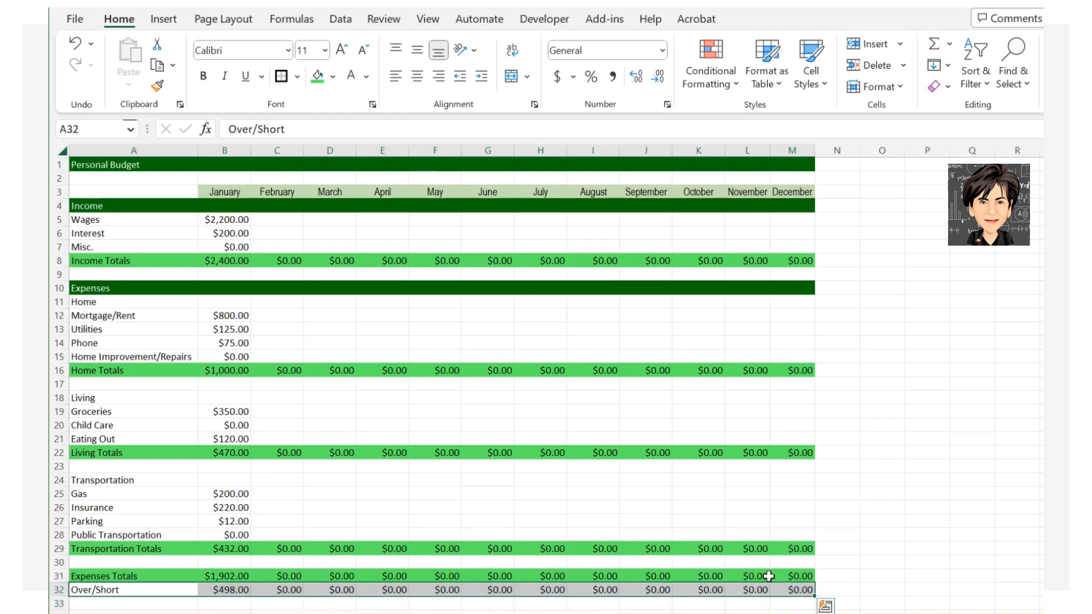
pyautogui.click(332, 76)
pyautogui.click(444, 157)
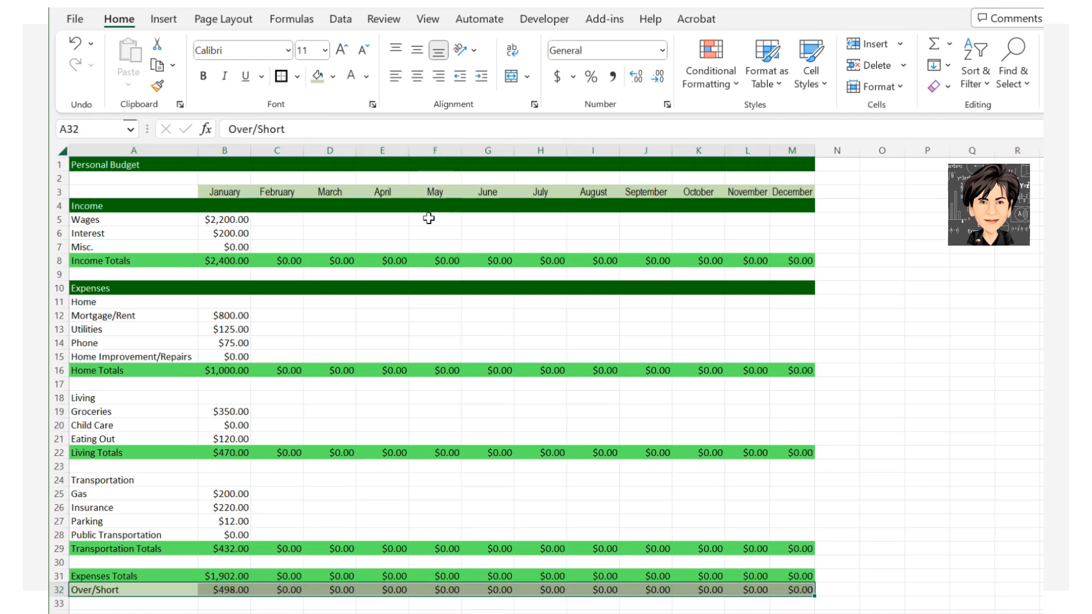
# Enlarge the Personal Budget title in A1 to 14 point.
pyautogui.click(115, 170)
pyautogui.click(340, 46)
pyautogui.click(341, 48)
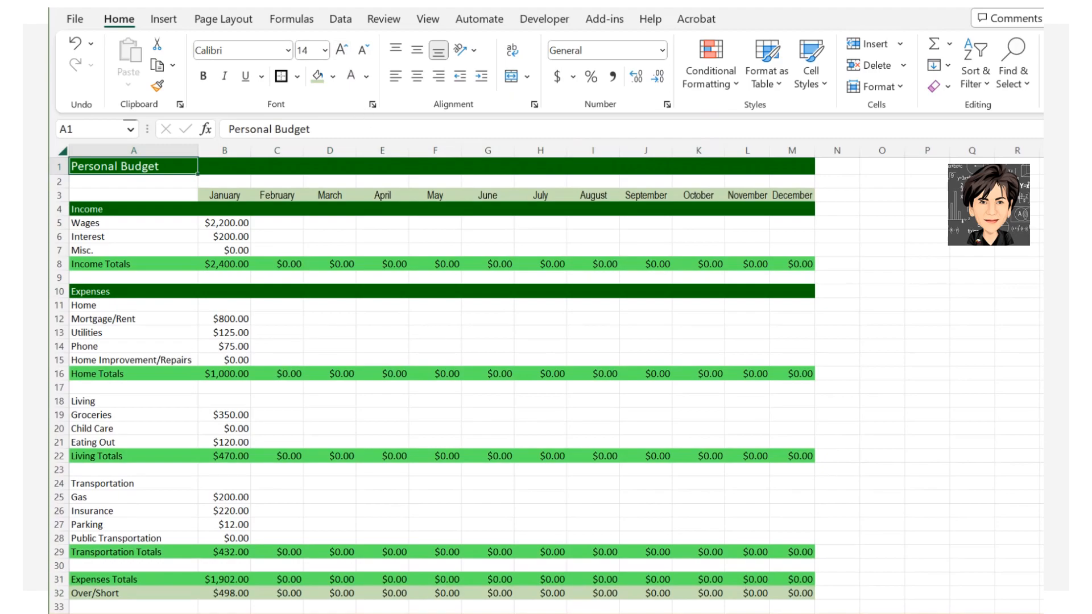